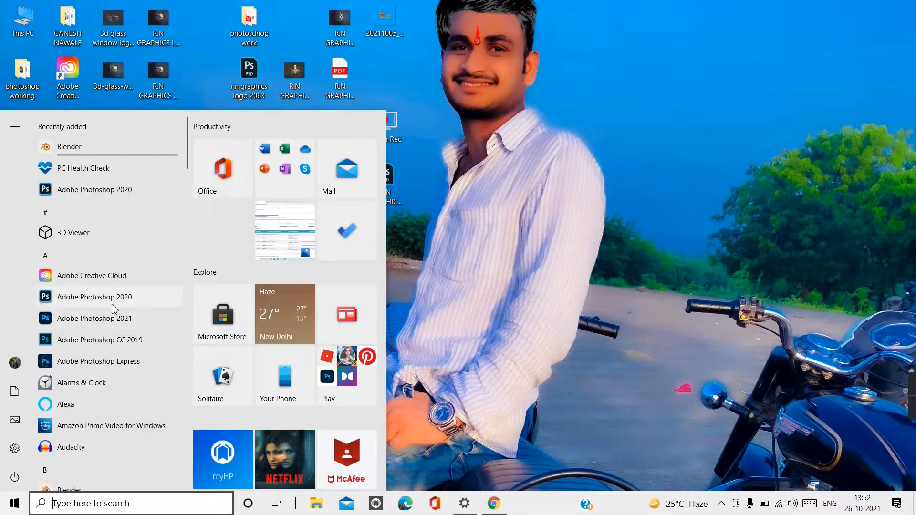
- Start Adobe Photoshop 2020, create a new 3000 x 3000 px document at 300 ppi, and dock its window as a tab
{"action": "left_click", "coordinate": [88, 298]}
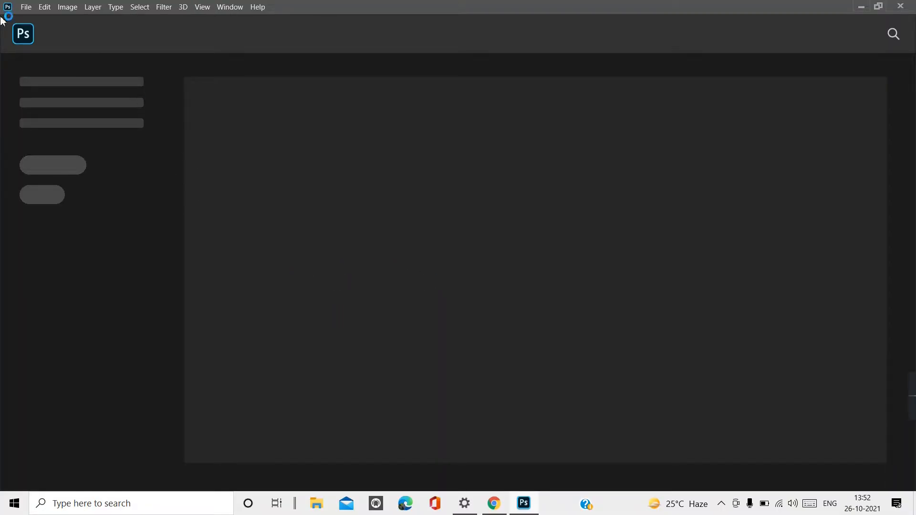
{"action": "left_click", "coordinate": [26, 9]}
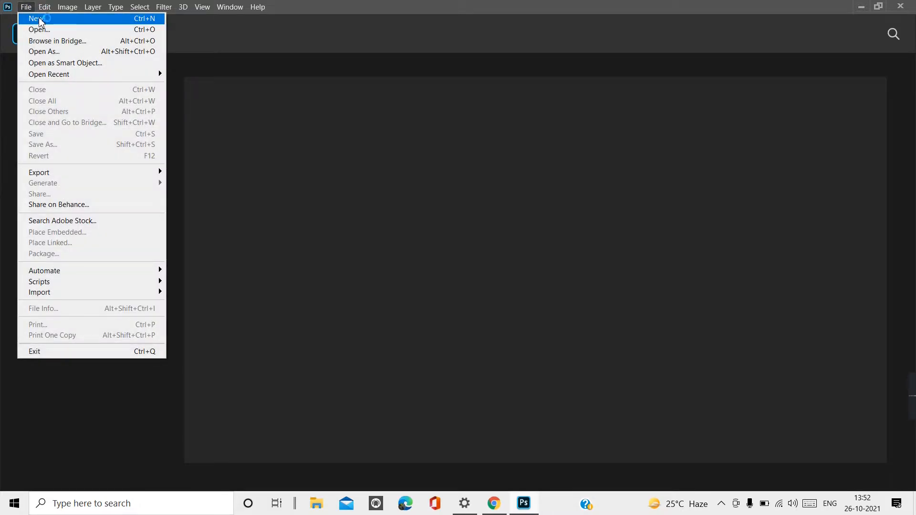
{"action": "left_click", "coordinate": [40, 20]}
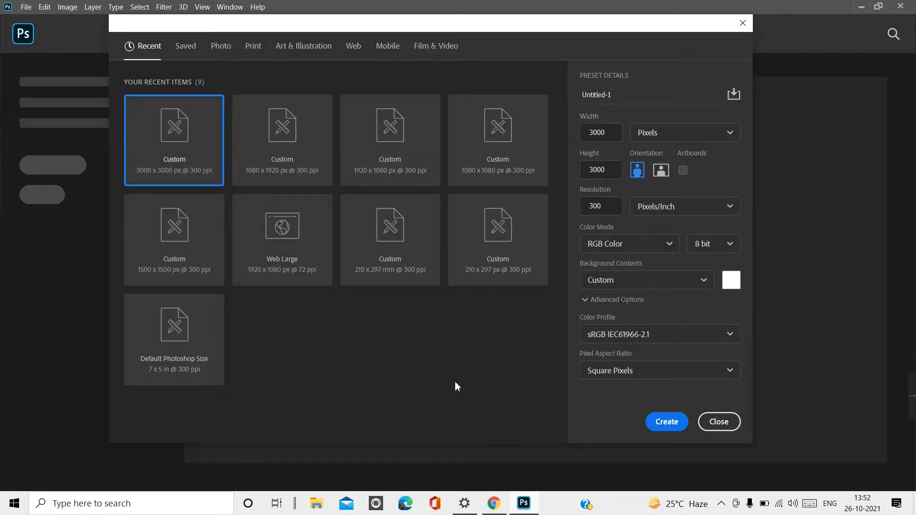
{"action": "left_click", "coordinate": [666, 422]}
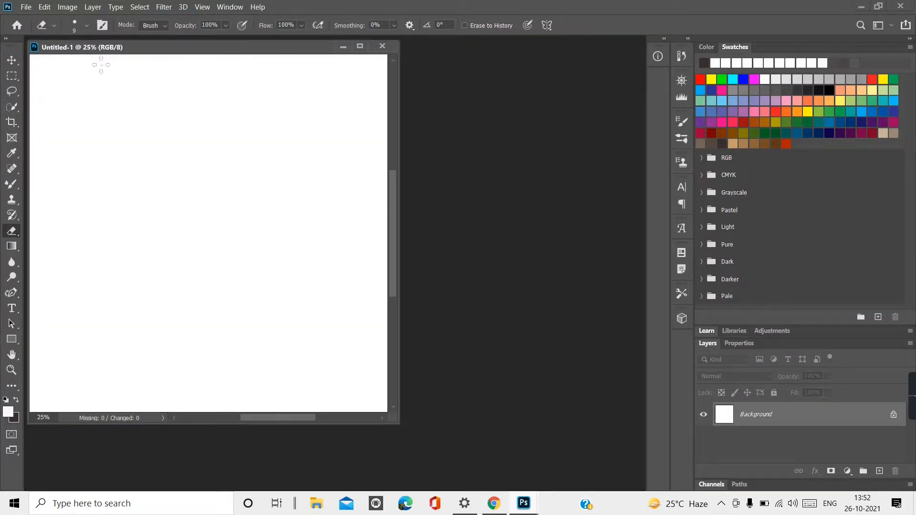
{"action": "left_click_drag", "start_coordinate": [109, 49], "coordinate": [139, 35]}
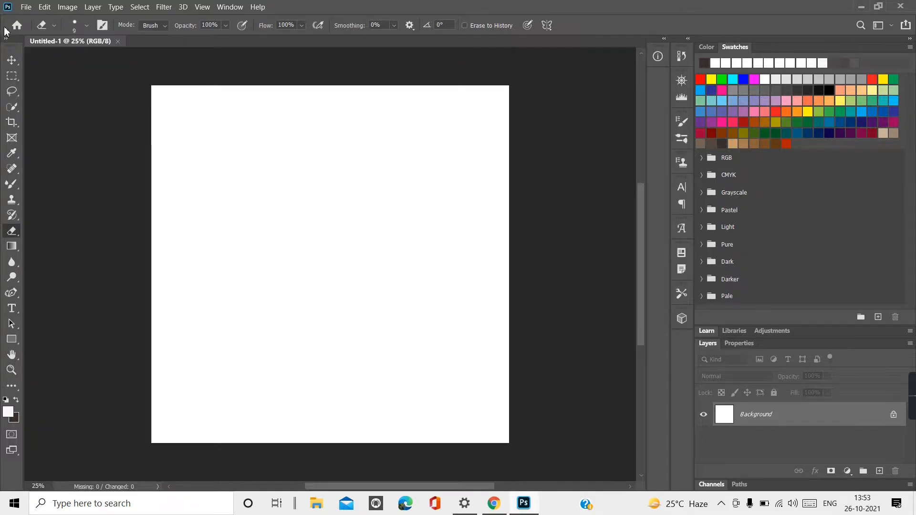
- Open image_search_1634978829159.jpg from the Downloads folder and dock its window as a tab
{"action": "left_click", "coordinate": [26, 8]}
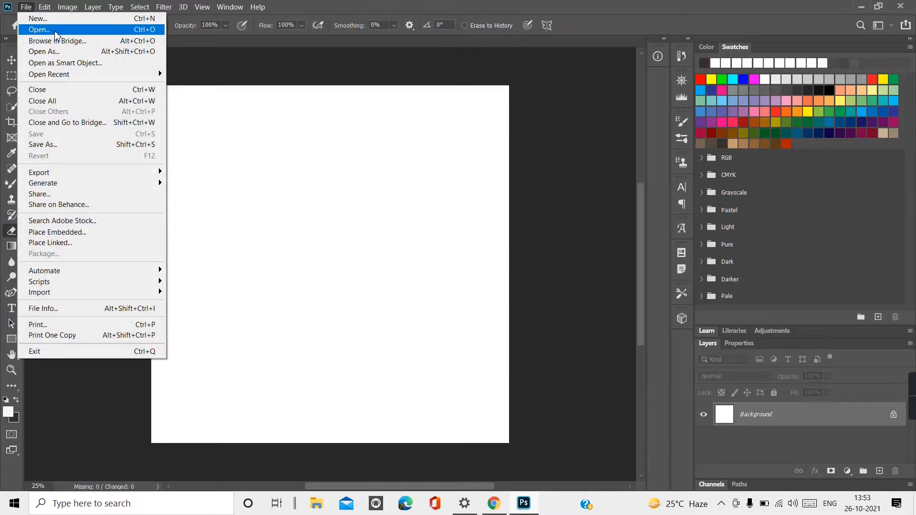
{"action": "left_click", "coordinate": [44, 29]}
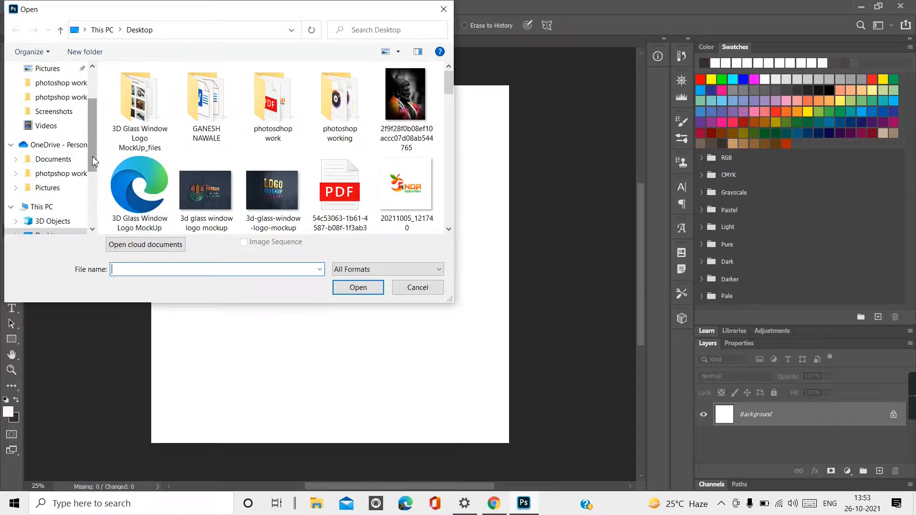
{"action": "scroll", "coordinate": [94, 161], "scroll_direction": "up", "scroll_amount": 3}
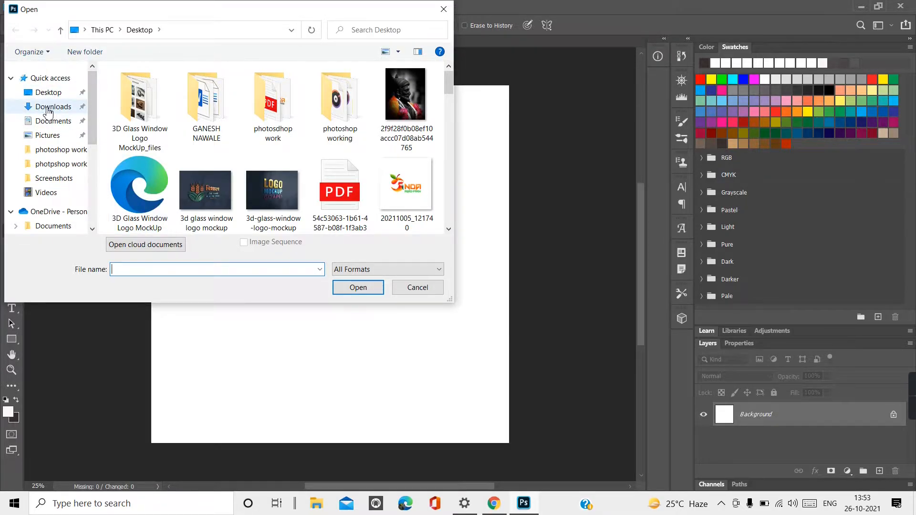
{"action": "left_click", "coordinate": [46, 108]}
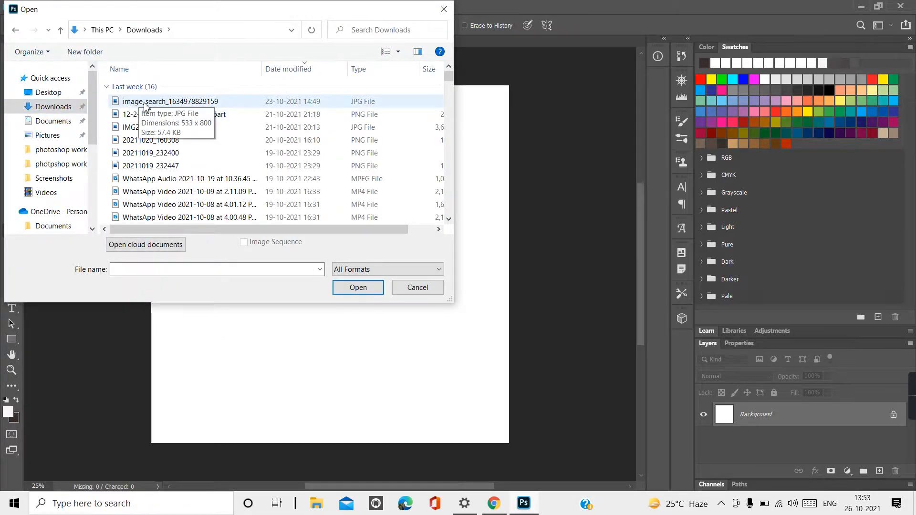
{"action": "left_click", "coordinate": [130, 101]}
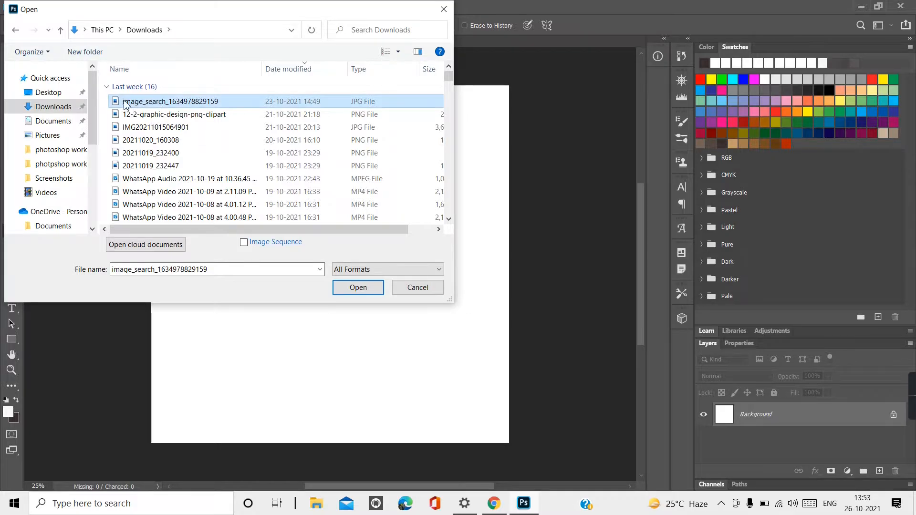
{"action": "left_click", "coordinate": [358, 290]}
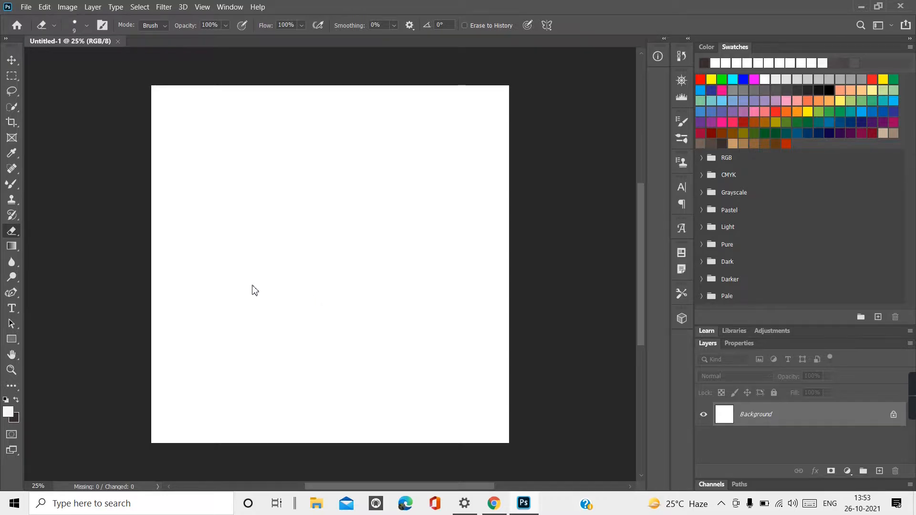
{"action": "left_click", "coordinate": [26, 8]}
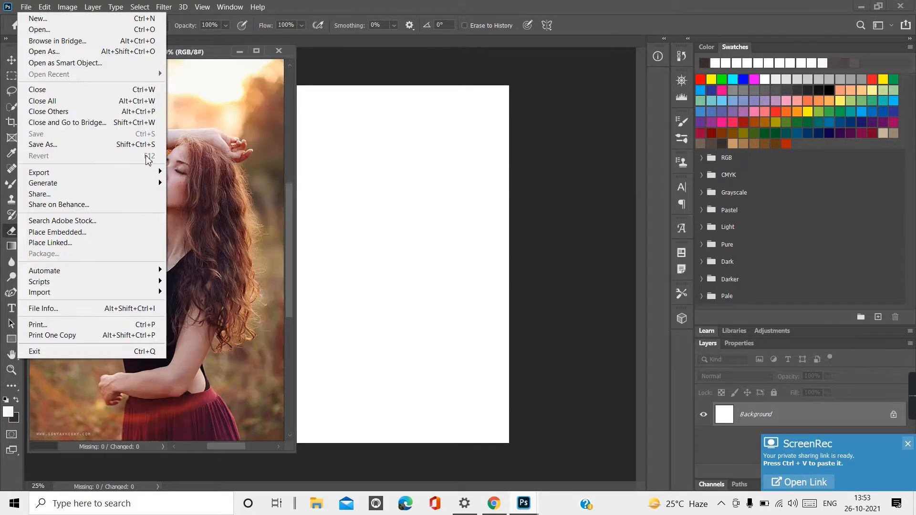
{"action": "left_click", "coordinate": [539, 157]}
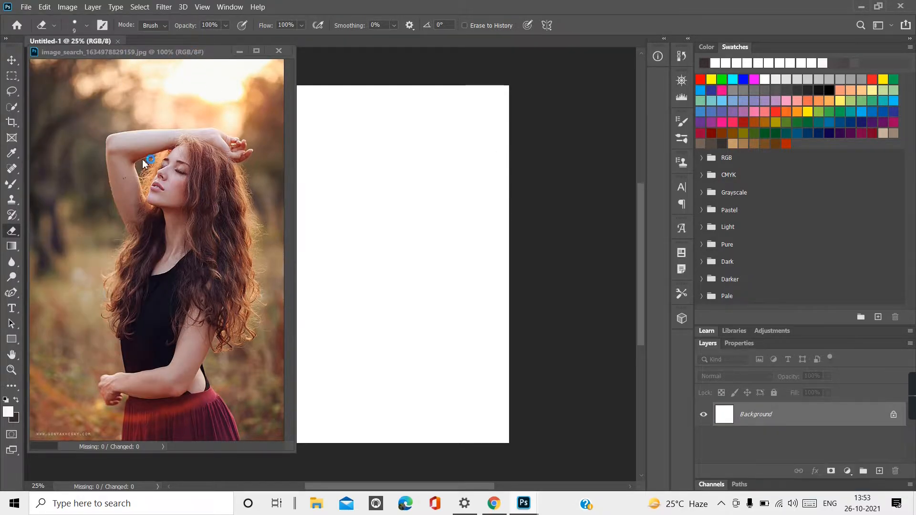
{"action": "left_click_drag", "start_coordinate": [136, 52], "coordinate": [230, 38]}
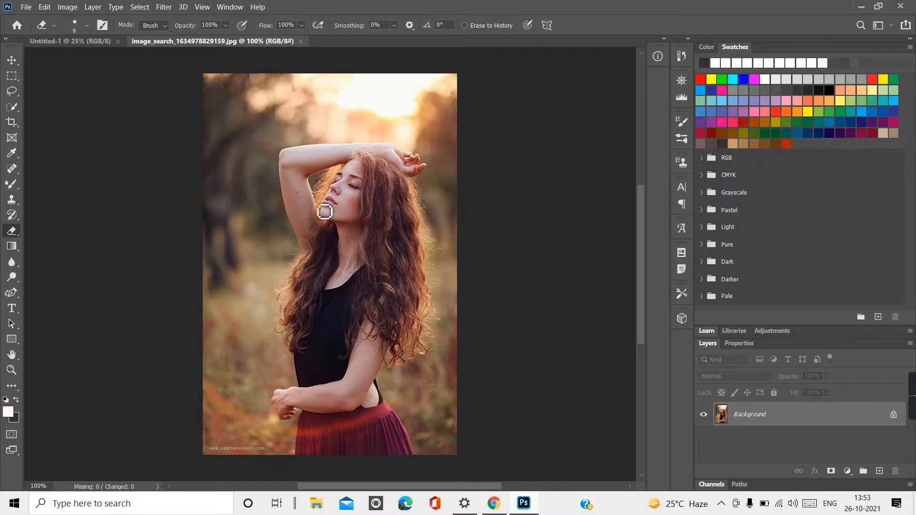
- Unlock the photo's Background layer with the Move tool active and display the layer's properties
{"action": "left_click", "coordinate": [11, 63]}
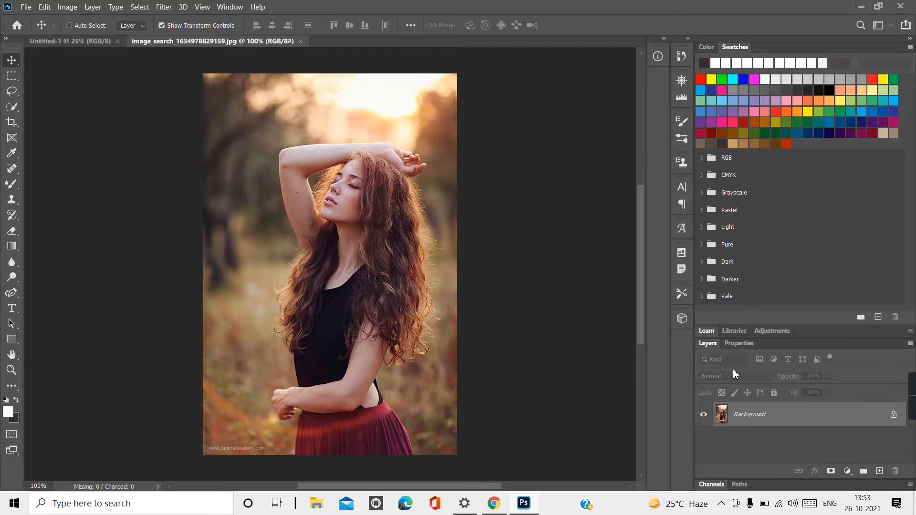
{"action": "left_click", "coordinate": [892, 416]}
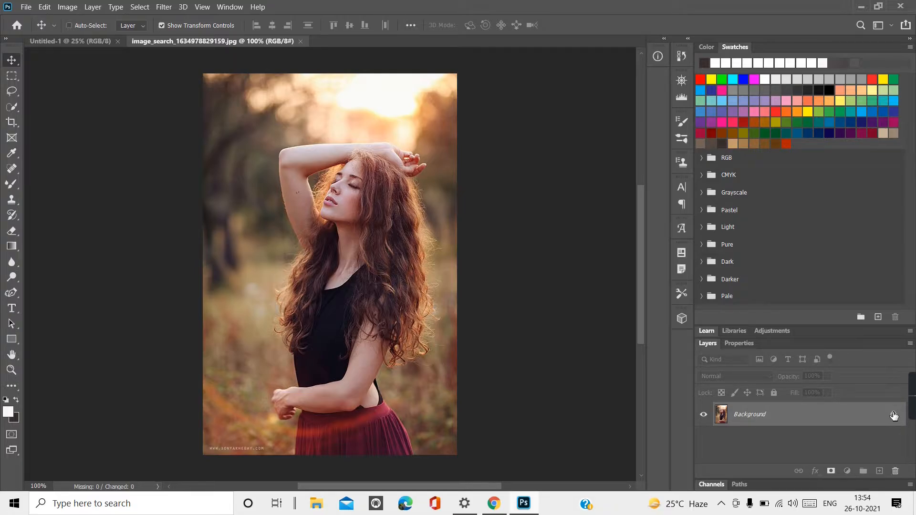
{"action": "left_click", "coordinate": [735, 344]}
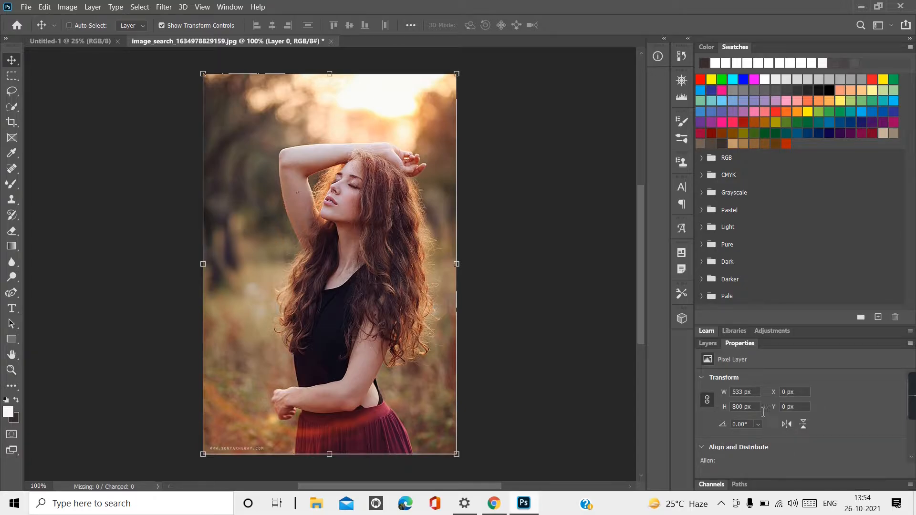
{"action": "scroll", "coordinate": [763, 412], "scroll_direction": "down", "scroll_amount": 4}
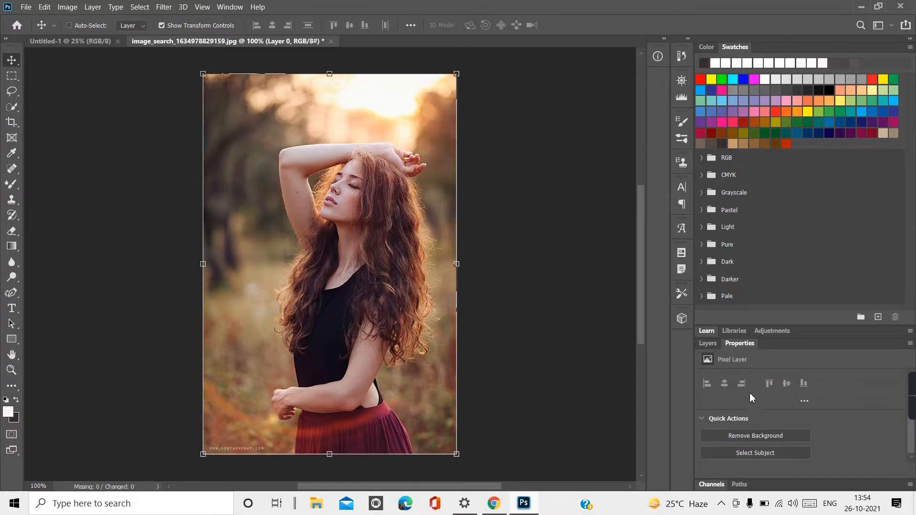
{"action": "scroll", "coordinate": [744, 425], "scroll_direction": "up", "scroll_amount": 4}
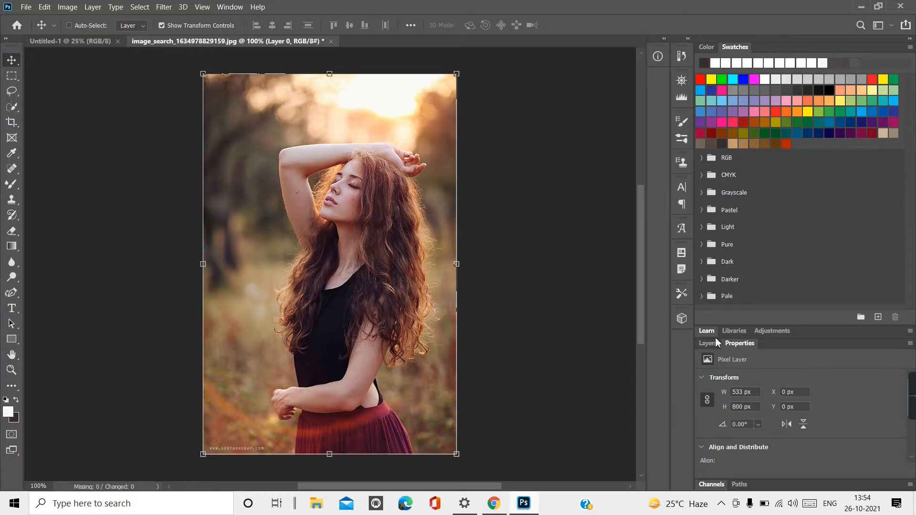
- Remove the photo's background with the Remove Background quick action and show the resulting layer mask in the layer list
{"action": "left_click", "coordinate": [231, 7]}
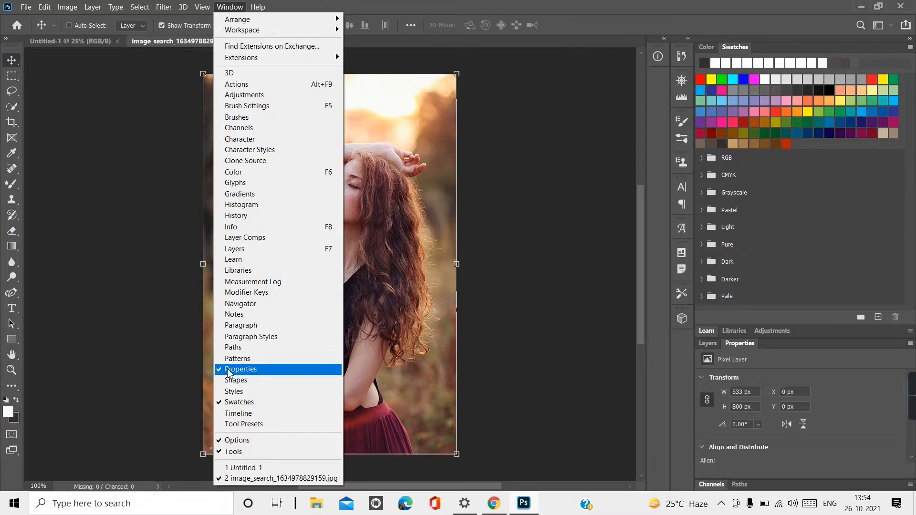
{"action": "left_click", "coordinate": [529, 386]}
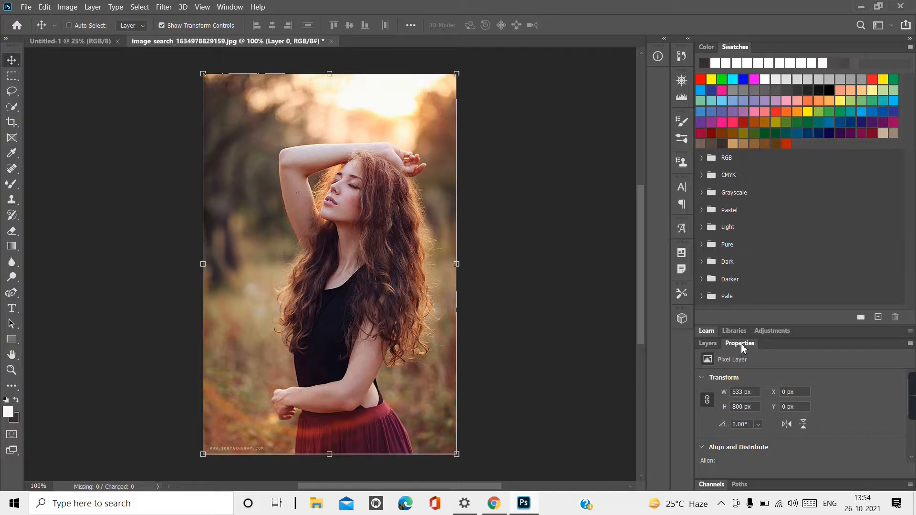
{"action": "scroll", "coordinate": [726, 431], "scroll_direction": "down", "scroll_amount": 5}
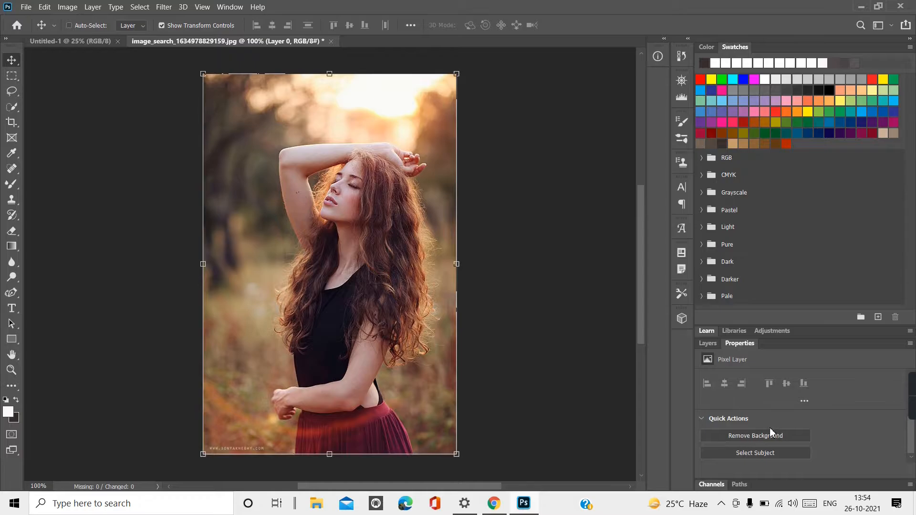
{"action": "left_click", "coordinate": [745, 436]}
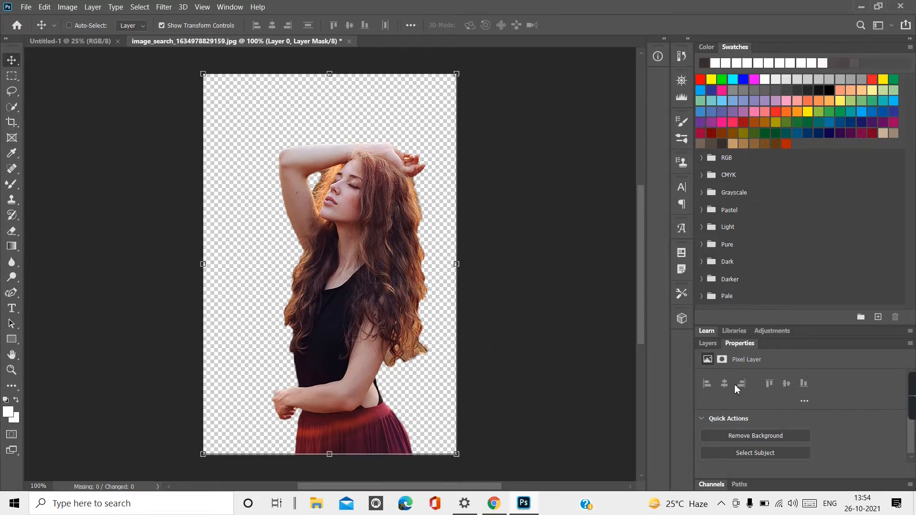
{"action": "left_click", "coordinate": [708, 344]}
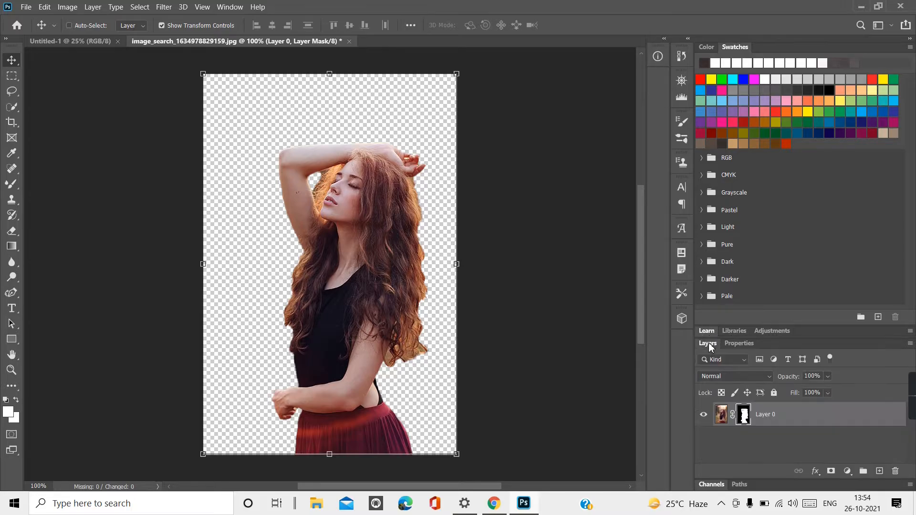
- Paint with the Eraser tool on the layer mask around the lower hair ends beside the woman's elbow
{"action": "left_click", "coordinate": [11, 232]}
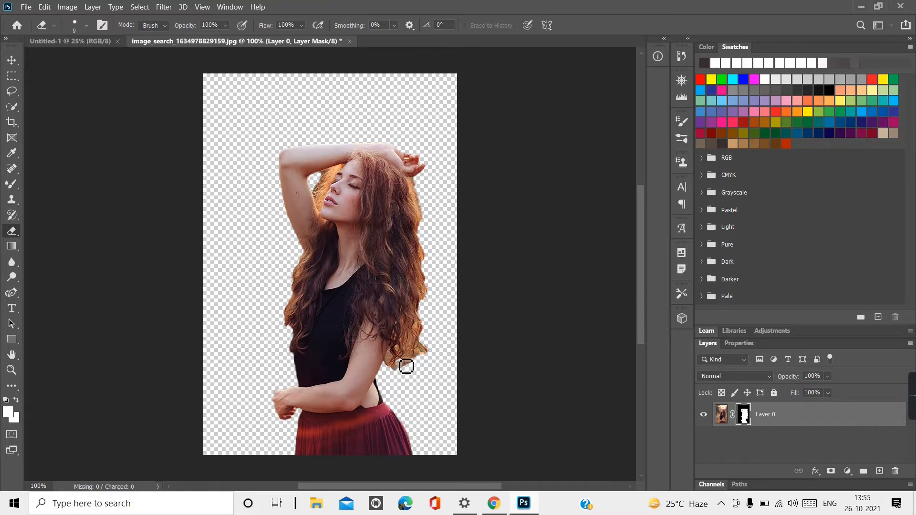
{"action": "mouse_move", "coordinate": [406, 366]}
{"action": "left_mouse_down"}
{"action": "mouse_move", "coordinate": [398, 370]}
{"action": "mouse_move", "coordinate": [407, 377]}
{"action": "mouse_move", "coordinate": [435, 357]}
{"action": "mouse_move", "coordinate": [417, 373]}
{"action": "mouse_move", "coordinate": [393, 373]}
{"action": "mouse_move", "coordinate": [433, 356]}
{"action": "mouse_move", "coordinate": [420, 371]}
{"action": "left_mouse_up"}
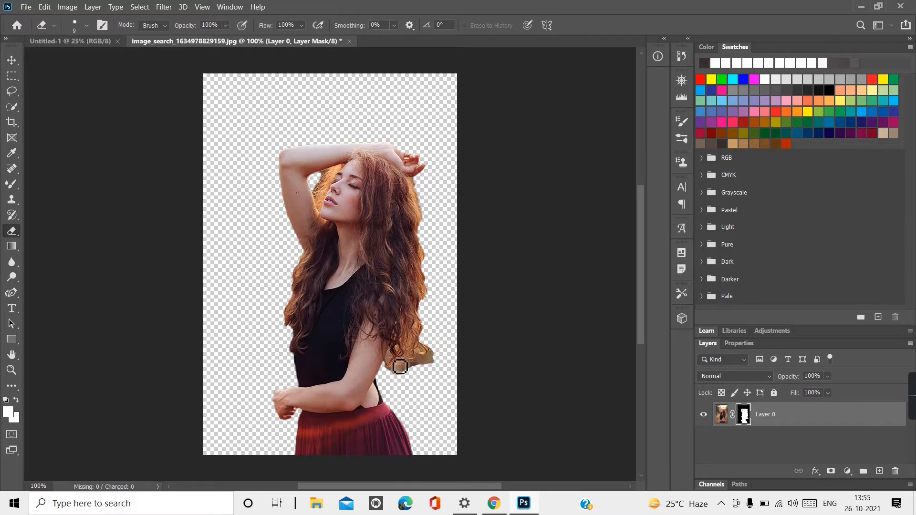
{"action": "left_click_drag", "start_coordinate": [399, 366], "coordinate": [416, 354]}
- Target Layer 0's image instead of its mask and erase leftover background below the hair ends with the Eraser tool
{"action": "left_click", "coordinate": [718, 417]}
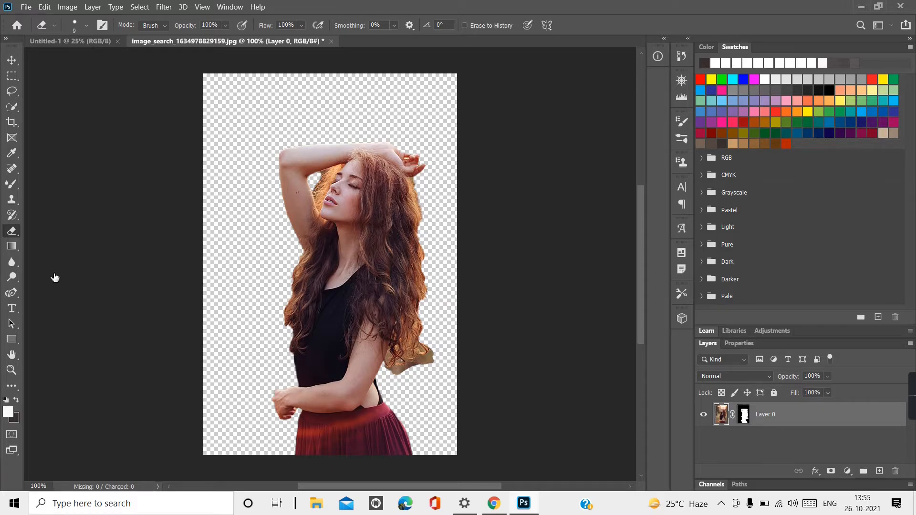
{"action": "key", "text": "space"}
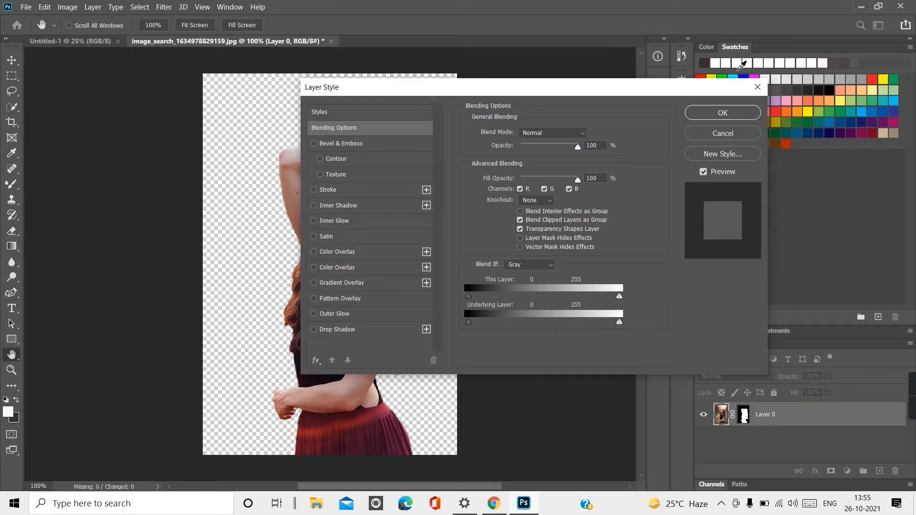
{"action": "left_click", "coordinate": [757, 87]}
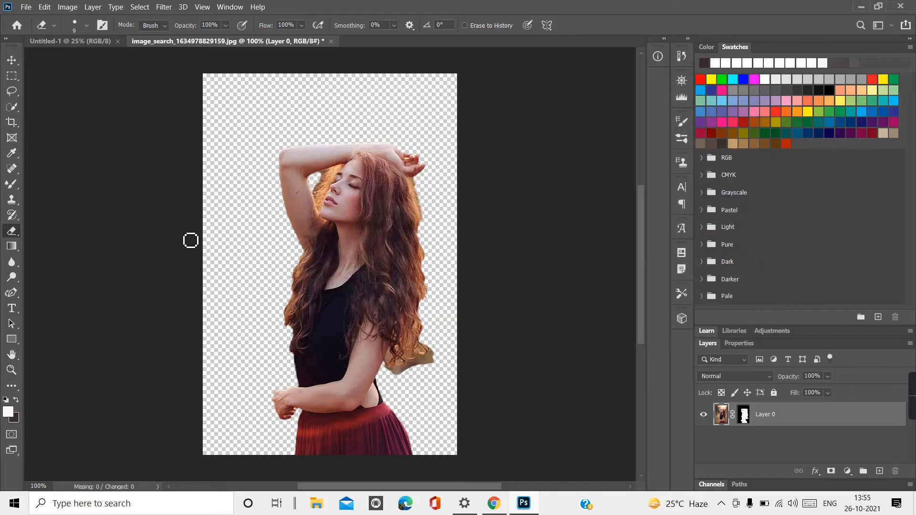
{"action": "right_click", "coordinate": [12, 236]}
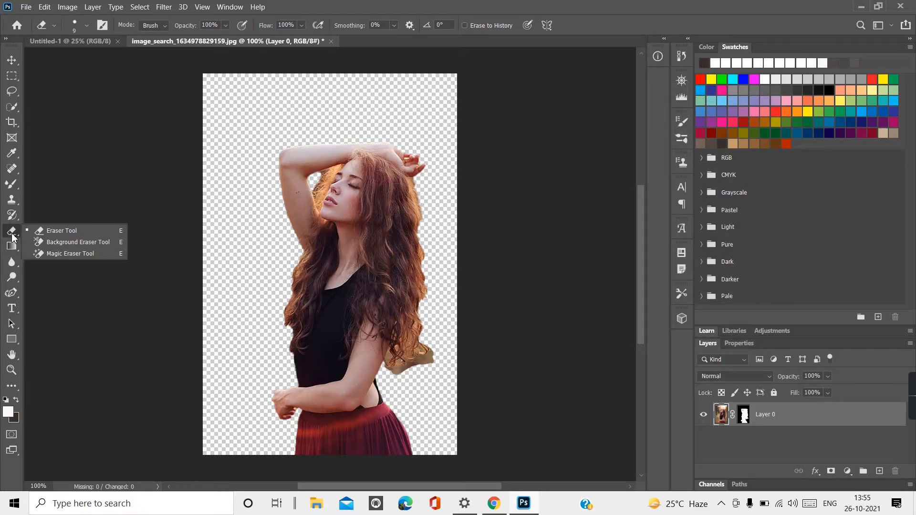
{"action": "left_click", "coordinate": [54, 231]}
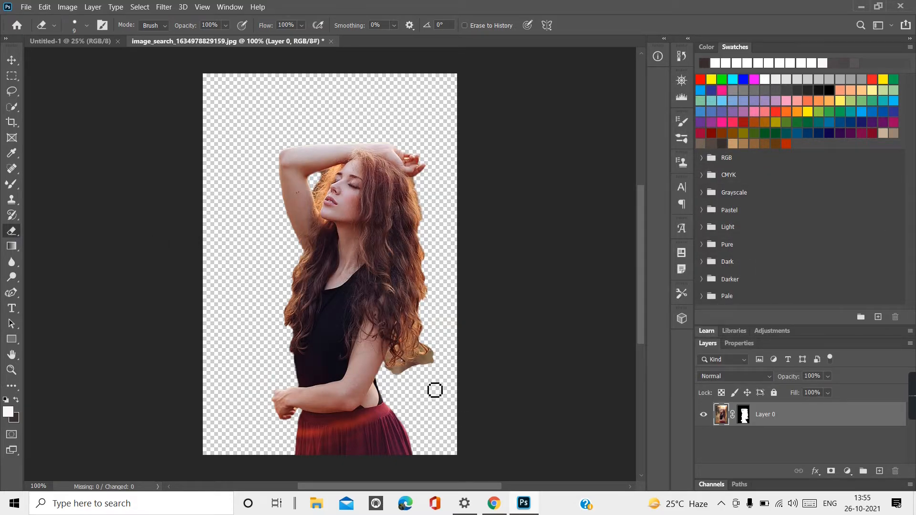
{"action": "mouse_move", "coordinate": [440, 367]}
{"action": "left_mouse_down"}
{"action": "mouse_move", "coordinate": [403, 381]}
{"action": "mouse_move", "coordinate": [430, 377]}
{"action": "mouse_move", "coordinate": [441, 360]}
{"action": "mouse_move", "coordinate": [399, 374]}
{"action": "mouse_move", "coordinate": [400, 382]}
{"action": "left_mouse_up"}
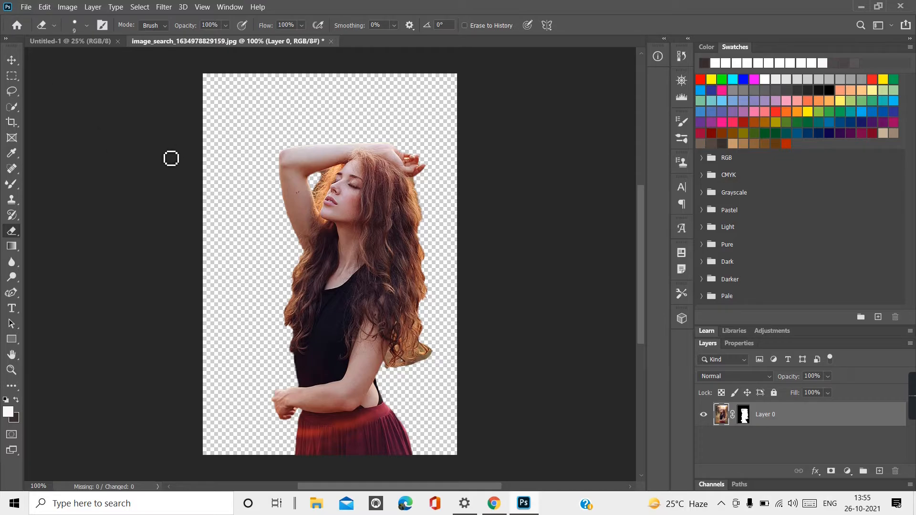
- Start saving the cut-out under a new name on the computer instead of the cloud, with PNG as the file type
{"action": "left_click", "coordinate": [29, 7]}
{"action": "left_click", "coordinate": [26, 7]}
{"action": "left_click", "coordinate": [45, 6]}
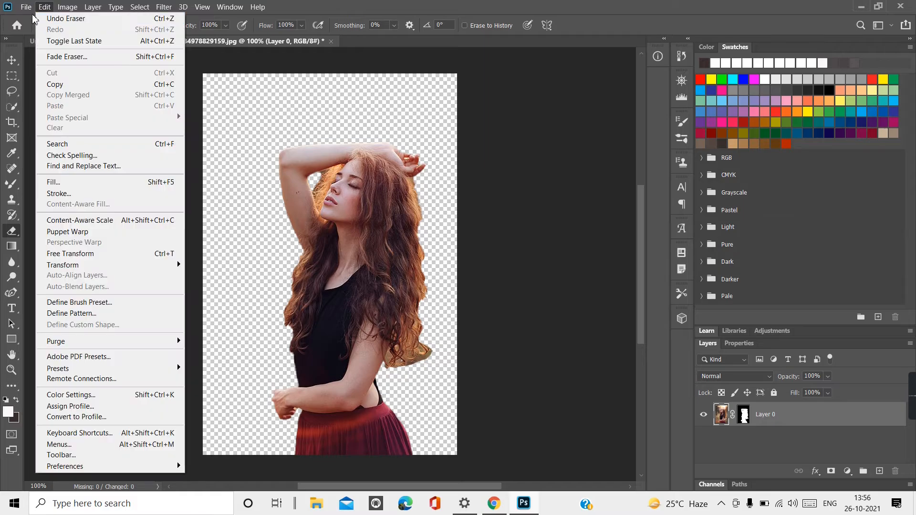
{"action": "left_click", "coordinate": [25, 7]}
{"action": "left_click", "coordinate": [26, 6]}
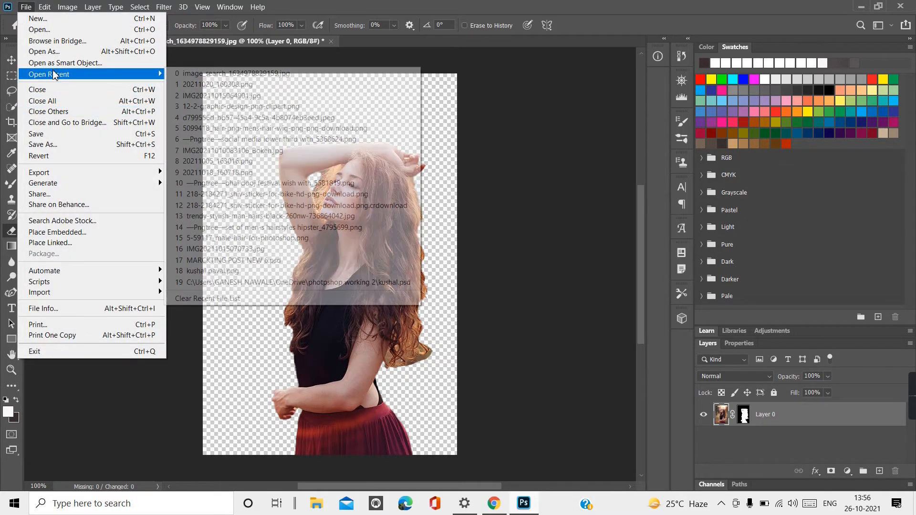
{"action": "left_click", "coordinate": [51, 144]}
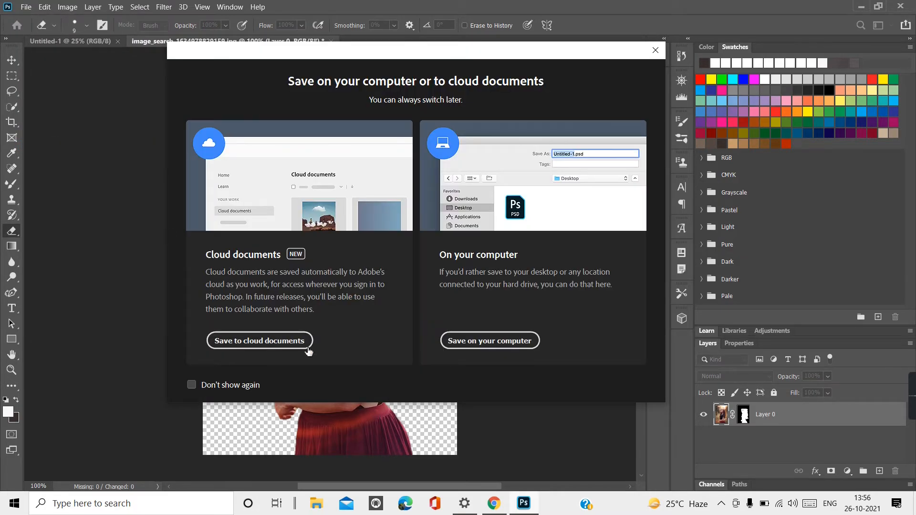
{"action": "left_click", "coordinate": [487, 341]}
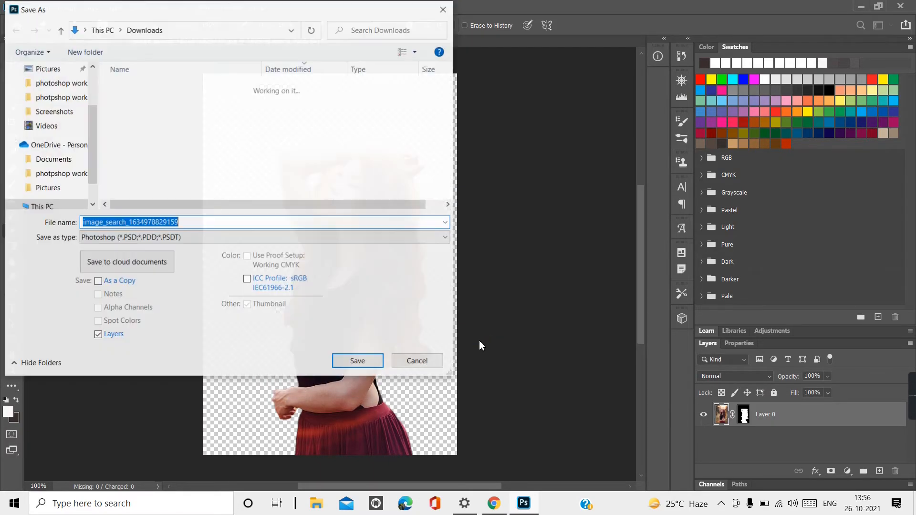
{"action": "left_click", "coordinate": [183, 240]}
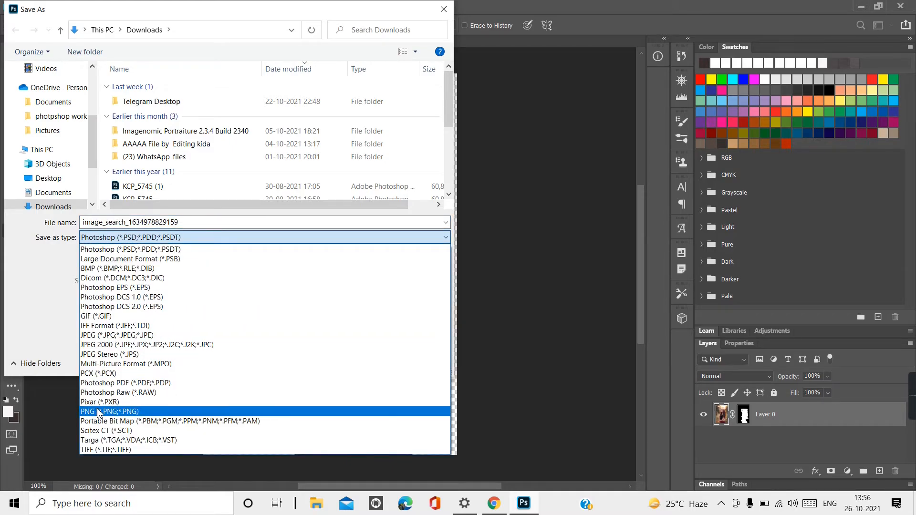
{"action": "left_click", "coordinate": [109, 412]}
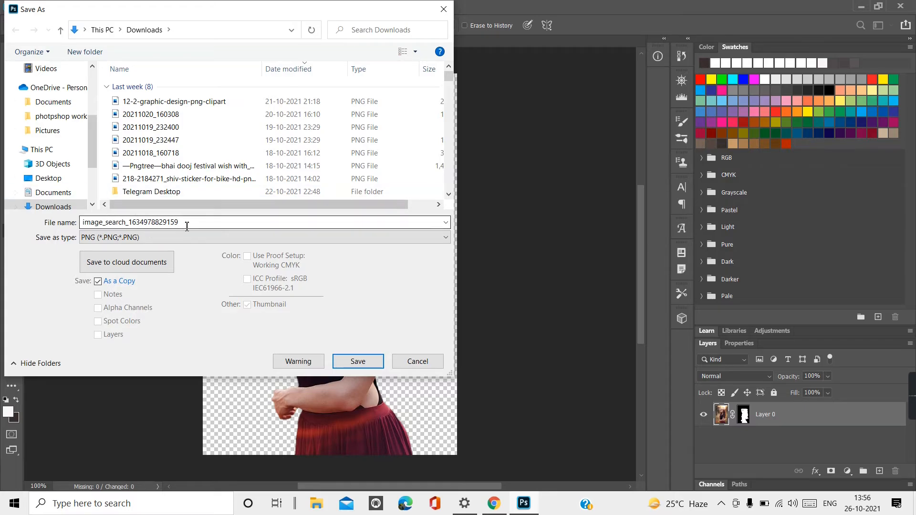
- Set the Desktop as the save location and name the file "remove background image"
{"action": "left_click", "coordinate": [48, 179]}
{"action": "double_click", "coordinate": [191, 225]}
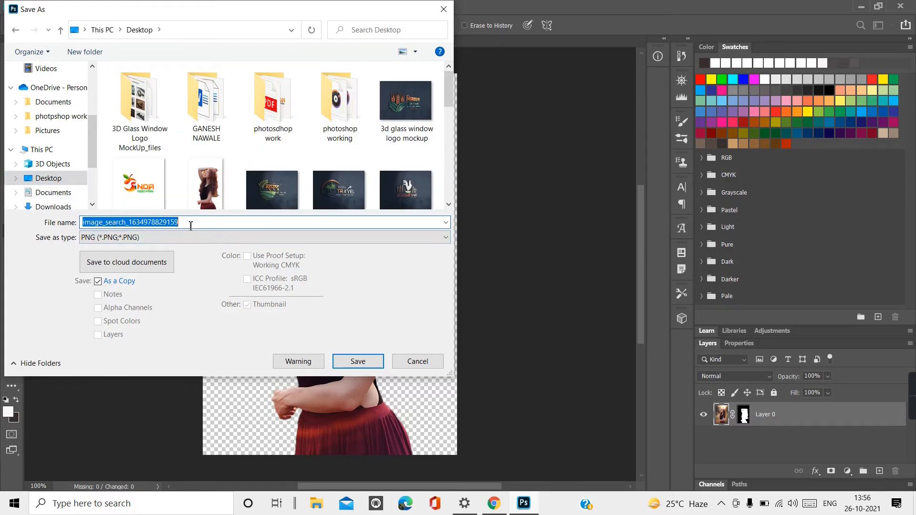
{"action": "key", "text": "BackSpace"}
{"action": "type", "text": "r"}
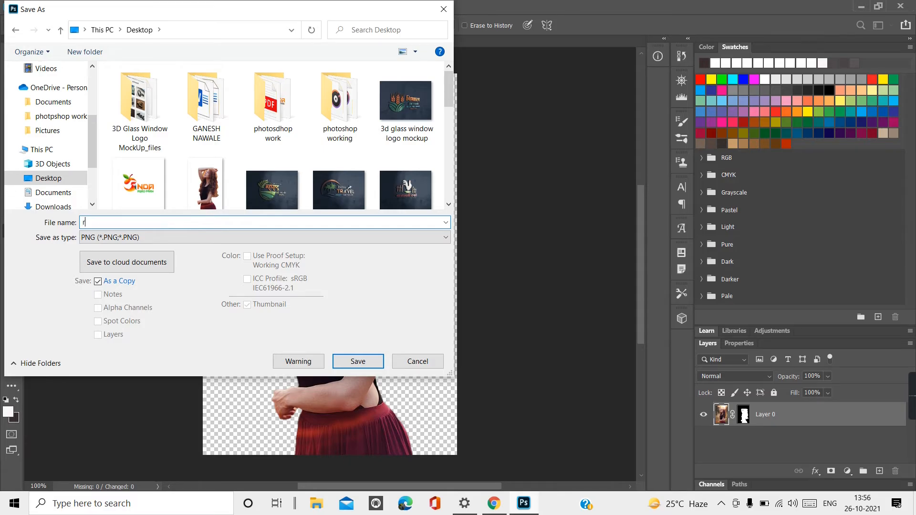
{"action": "type", "text": "emov"}
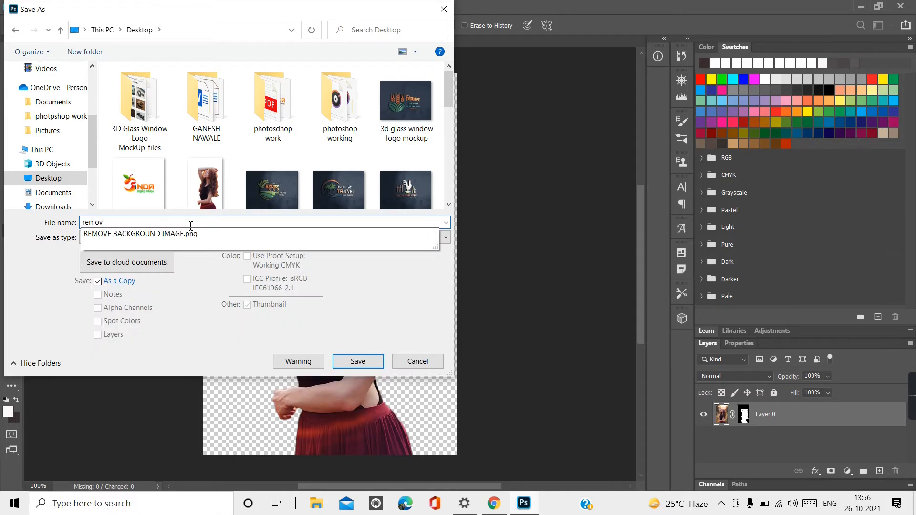
{"action": "type", "text": "e image"}
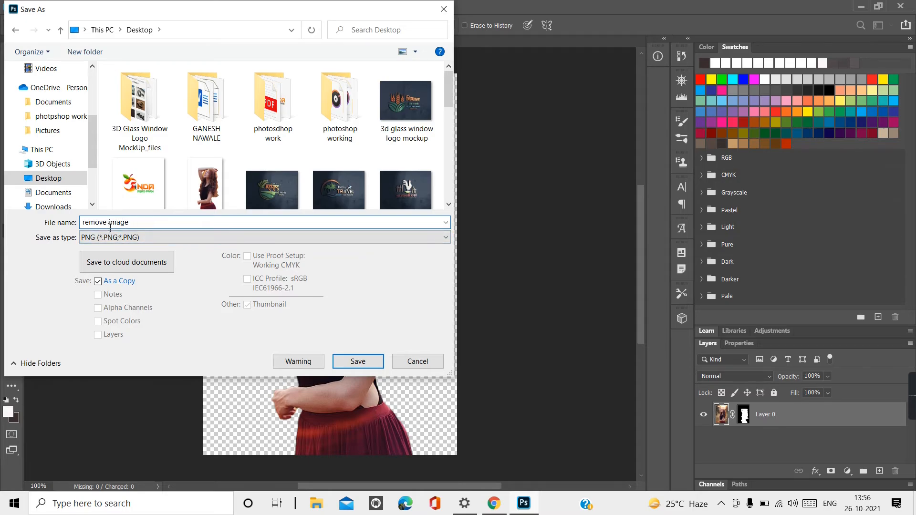
{"action": "type", "text": "ackground"}
{"action": "left_click", "coordinate": [185, 224]}
- Save the PNG with the Large file size (Fastest saving) option, replacing the existing file of the same name
{"action": "left_click", "coordinate": [353, 360]}
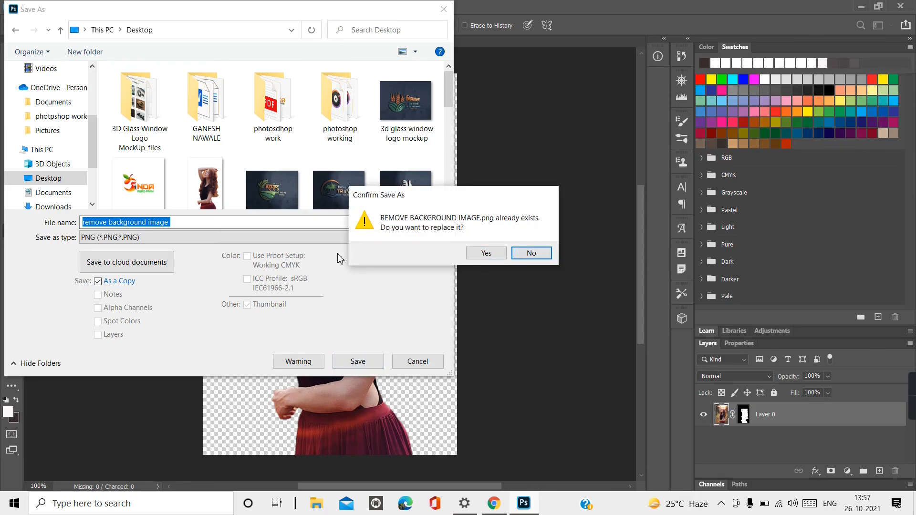
{"action": "left_click", "coordinate": [486, 253]}
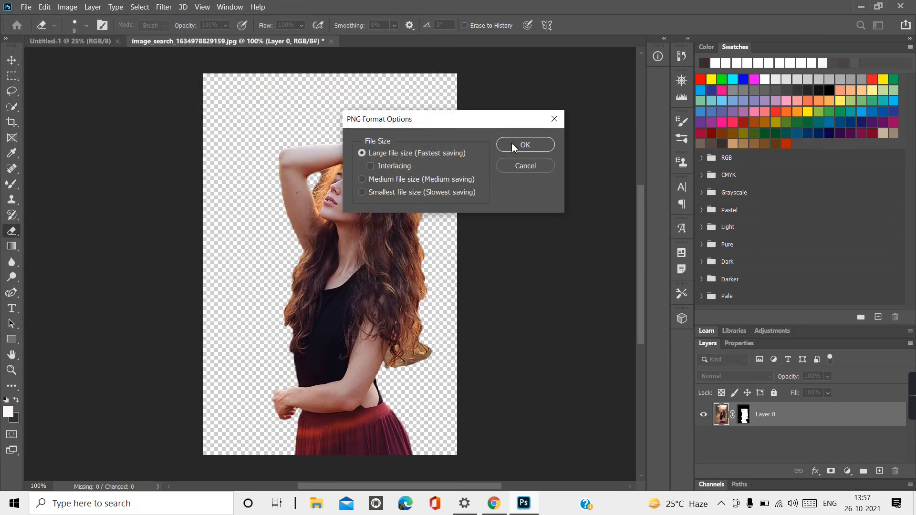
{"action": "left_click", "coordinate": [517, 143]}
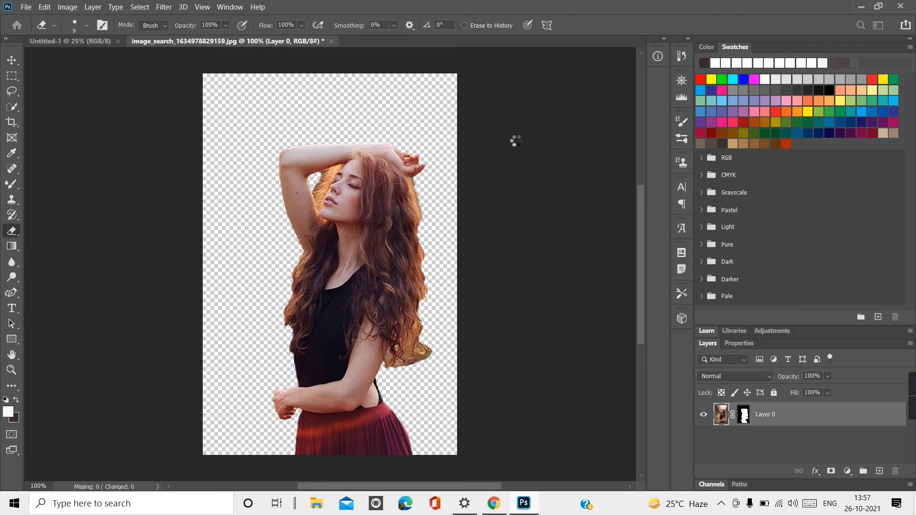